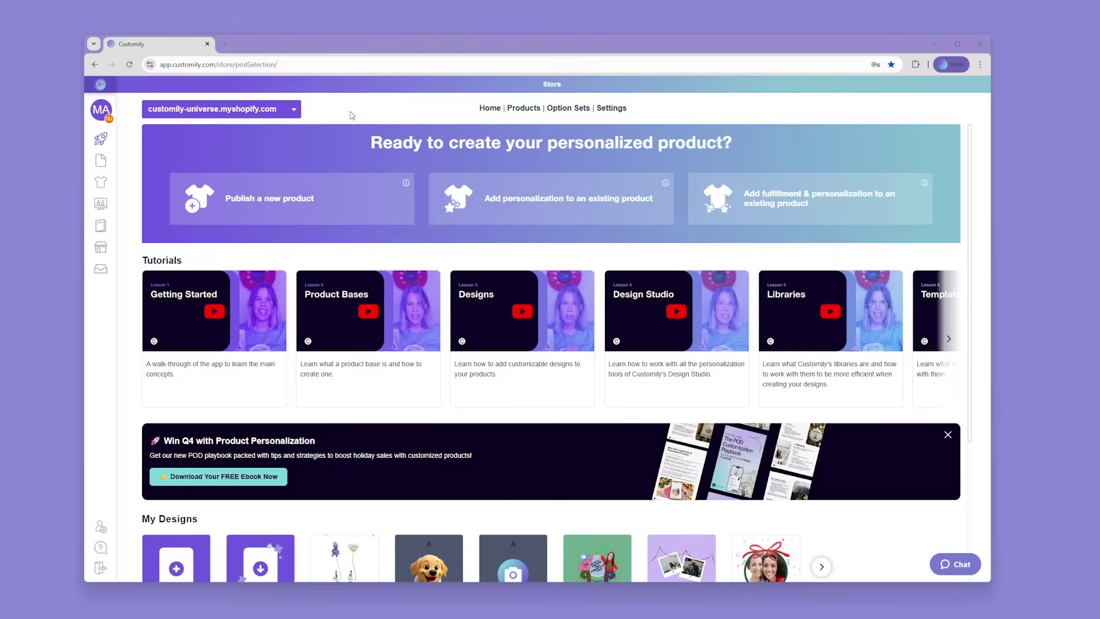
- Start a blank design and authorize Customily to import layers from Canva
{"action": "left_click", "coordinate": [184, 568]}
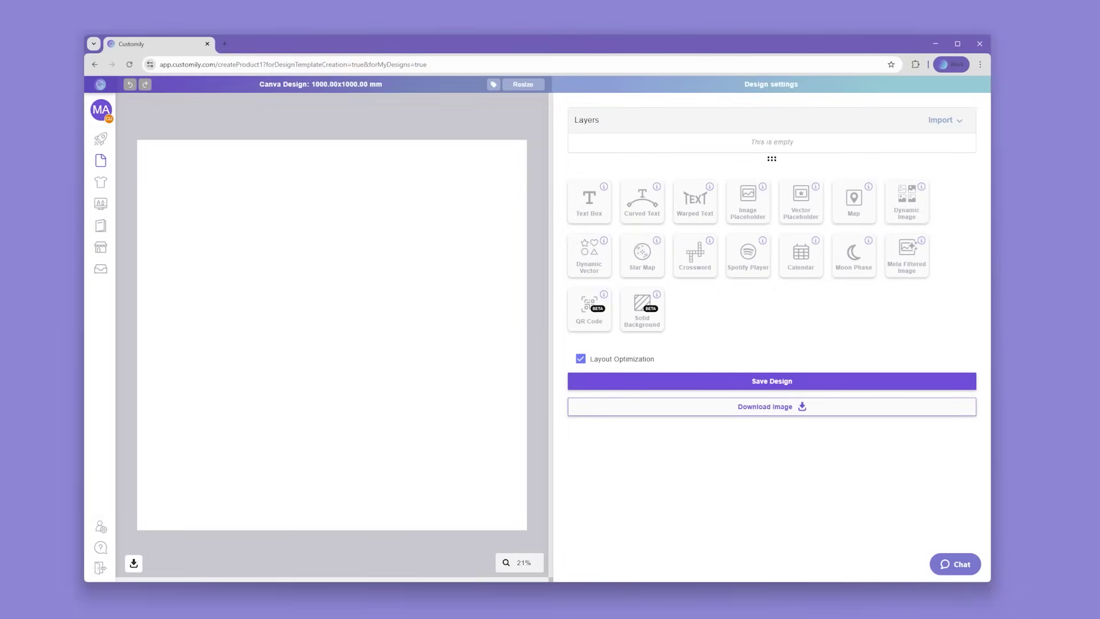
{"action": "left_click", "coordinate": [934, 122]}
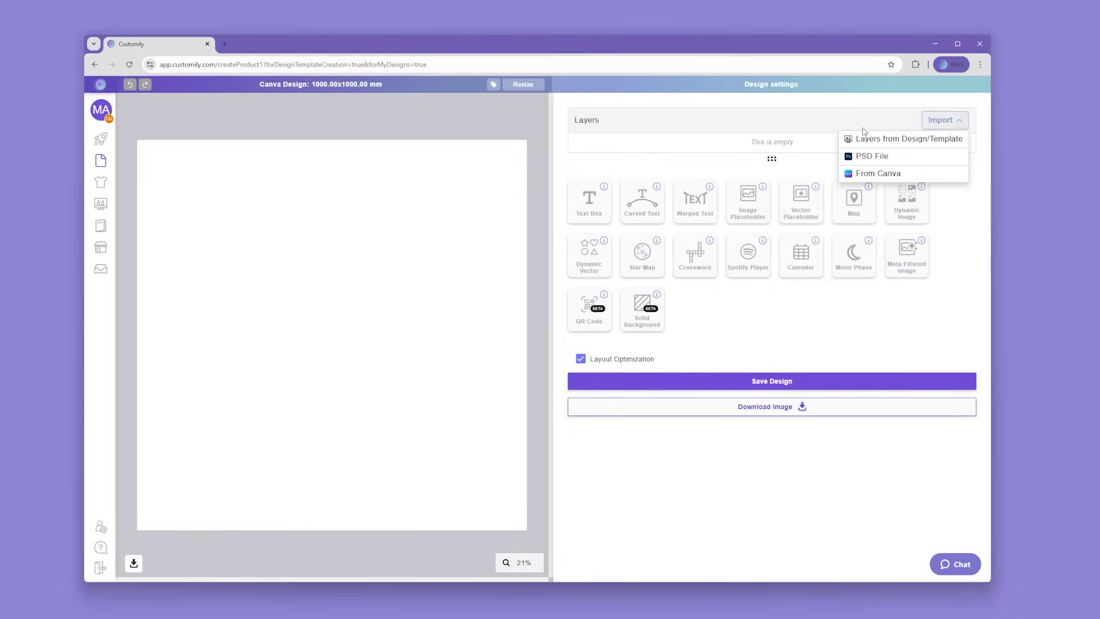
{"action": "left_click", "coordinate": [858, 173]}
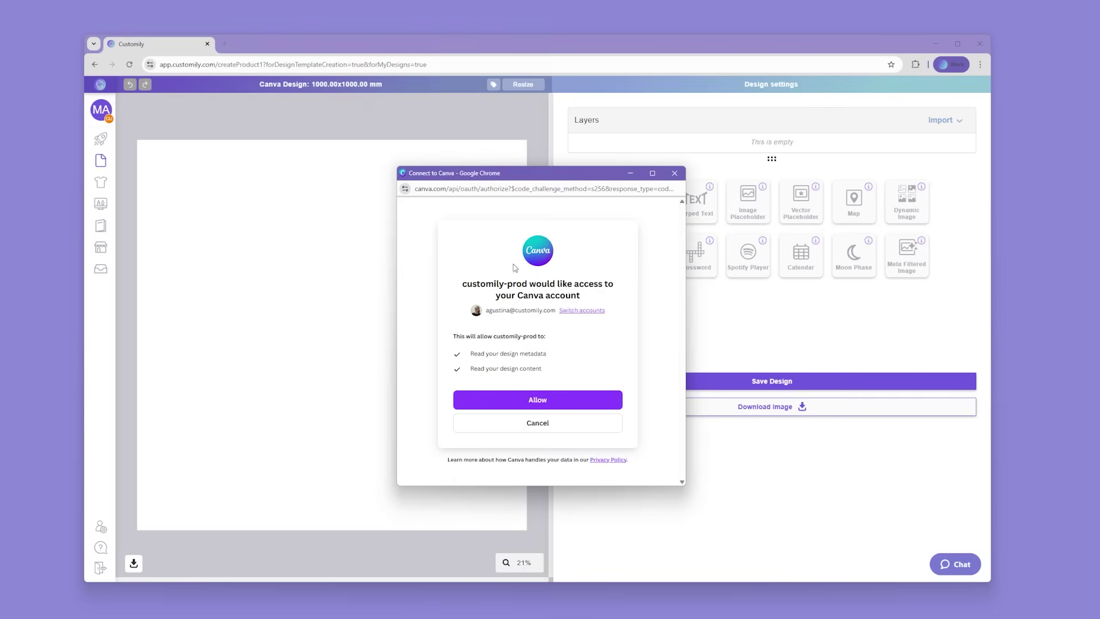
{"action": "left_click", "coordinate": [538, 401]}
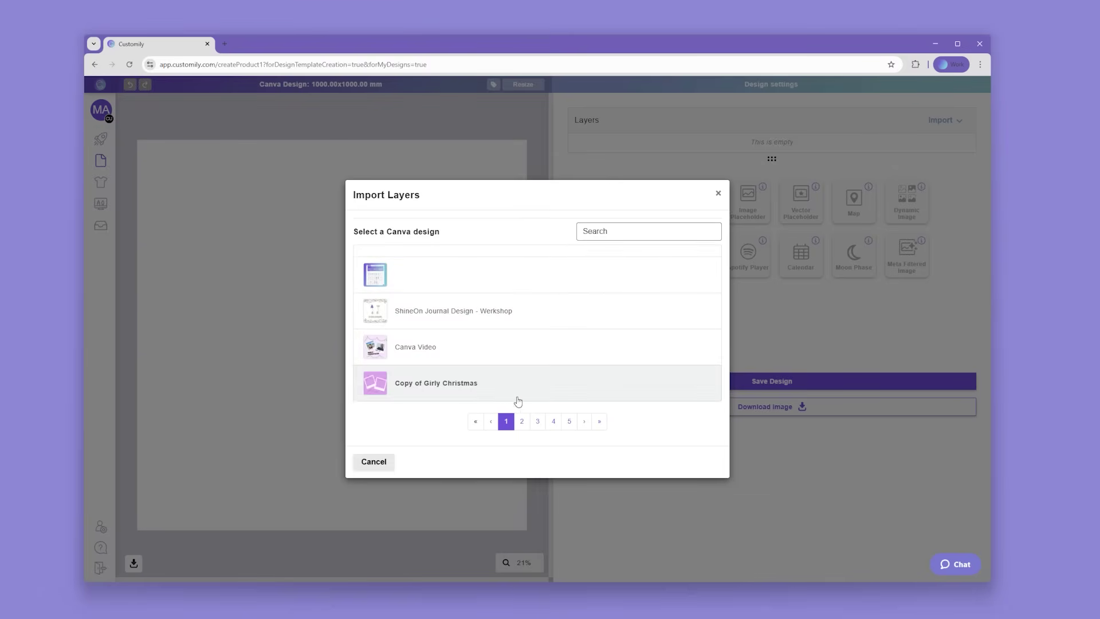
- Search the Canva designs for 'CANVA VIDEO' and pick the Canva Video design
{"action": "left_click", "coordinate": [538, 422]}
{"action": "left_click", "coordinate": [506, 435]}
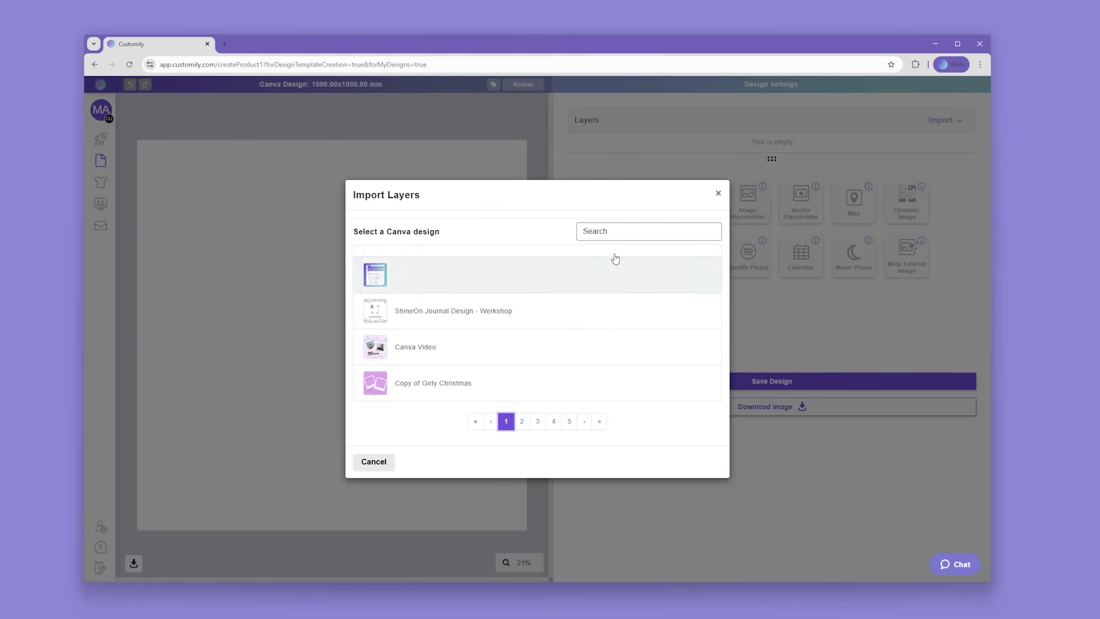
{"action": "left_click", "coordinate": [618, 233]}
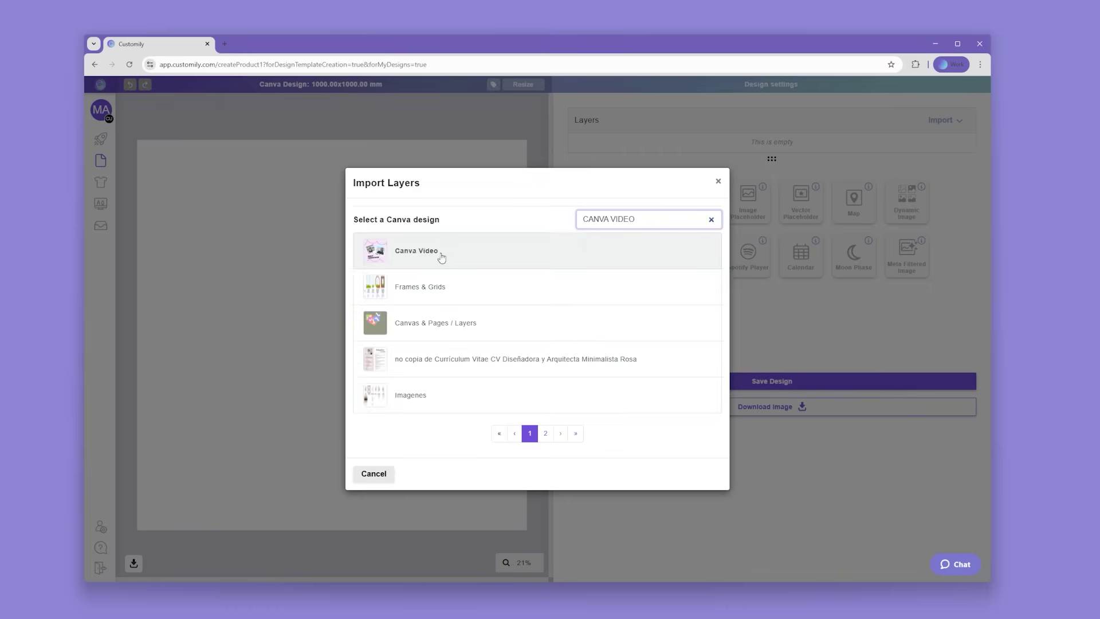
{"action": "left_click", "coordinate": [441, 262]}
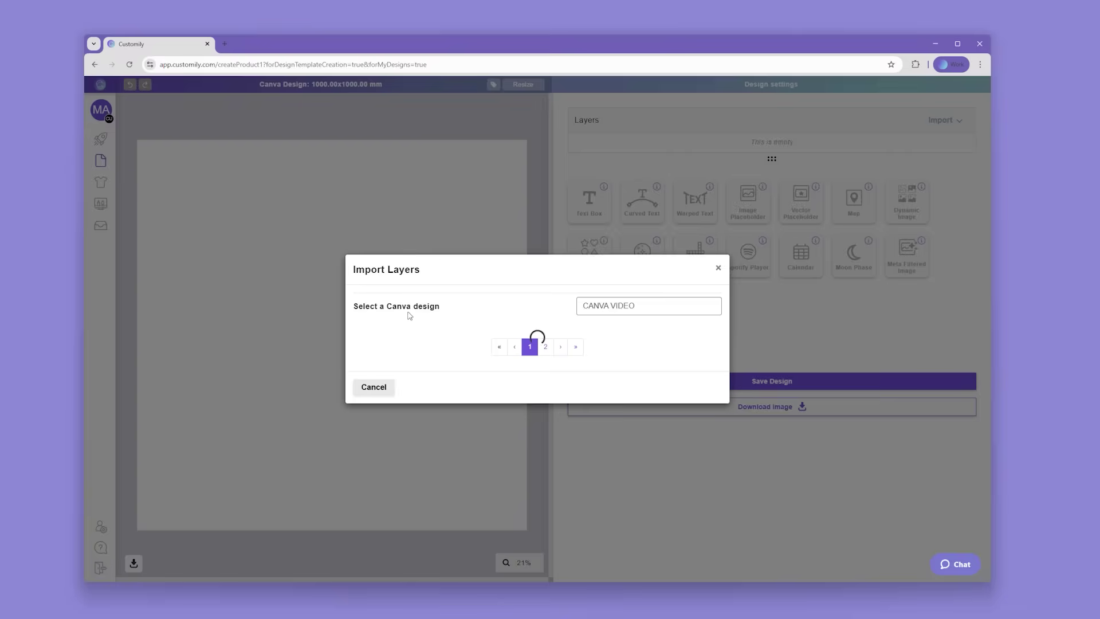
- Import all Page 1 layers of Canva Video, with Freeform 3 and 4 as Image Placeholders
{"action": "left_click", "coordinate": [401, 234]}
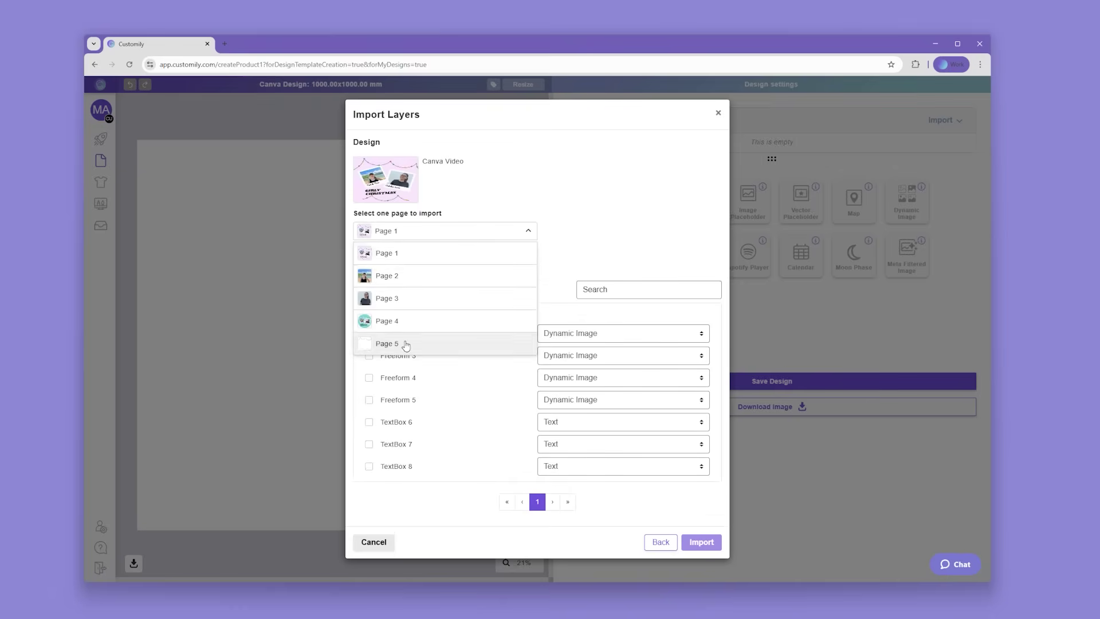
{"action": "left_click", "coordinate": [399, 252]}
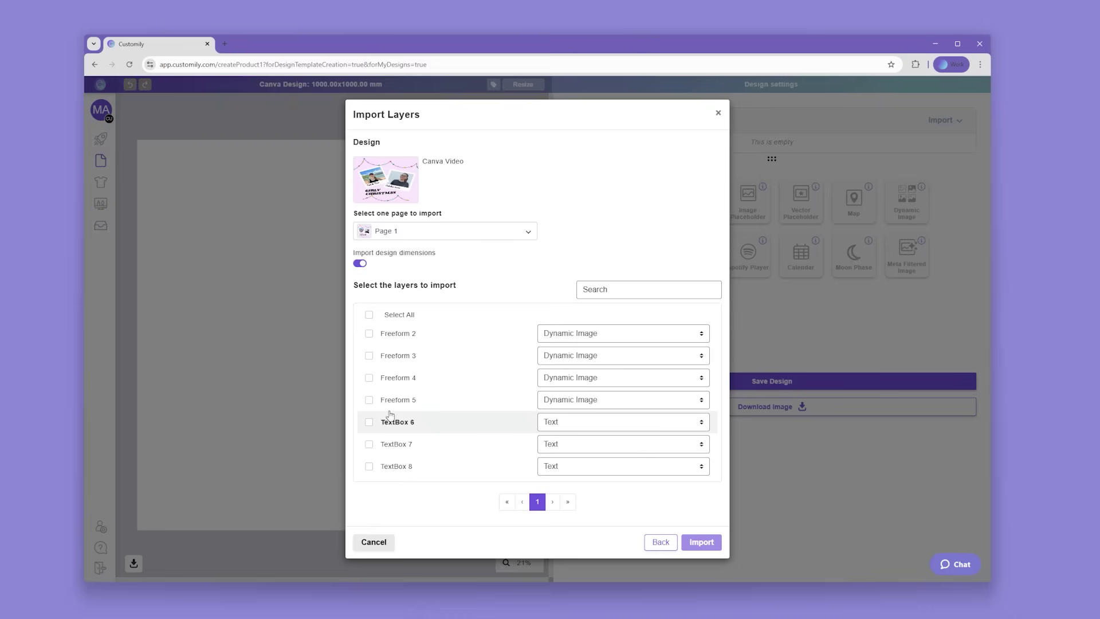
{"action": "left_click", "coordinate": [369, 316]}
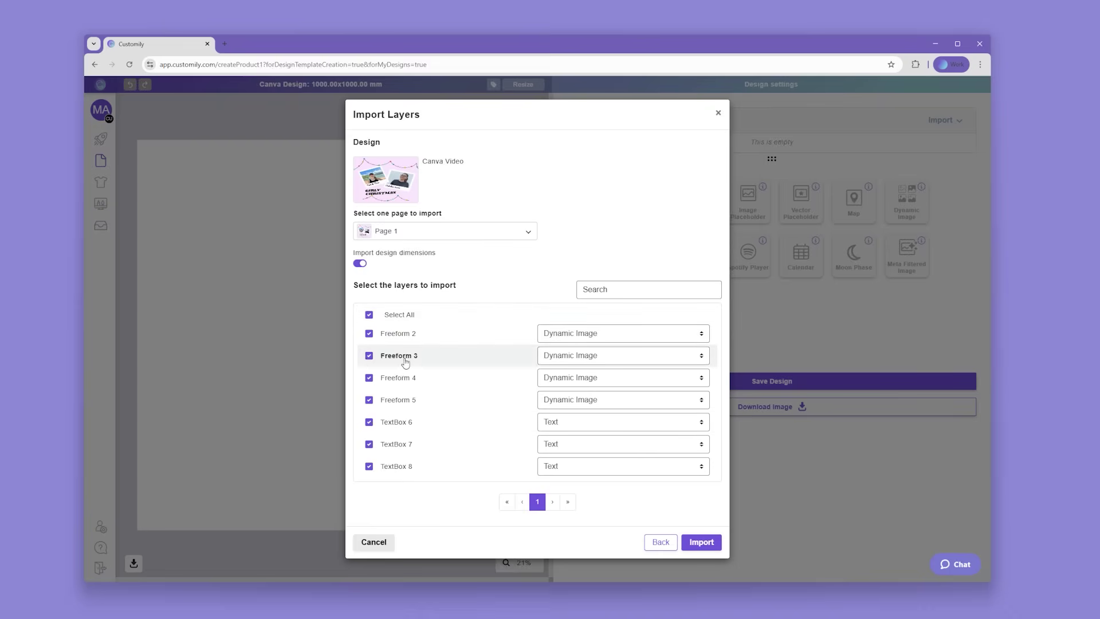
{"action": "left_click", "coordinate": [562, 358]}
{"action": "left_click", "coordinate": [566, 396]}
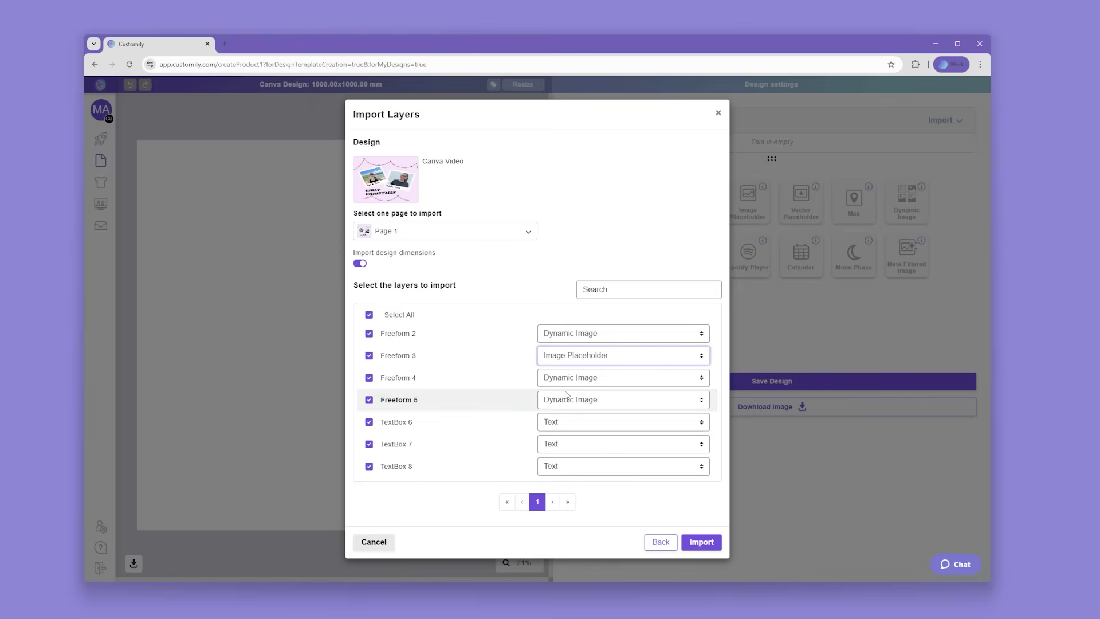
{"action": "left_click", "coordinate": [569, 378]}
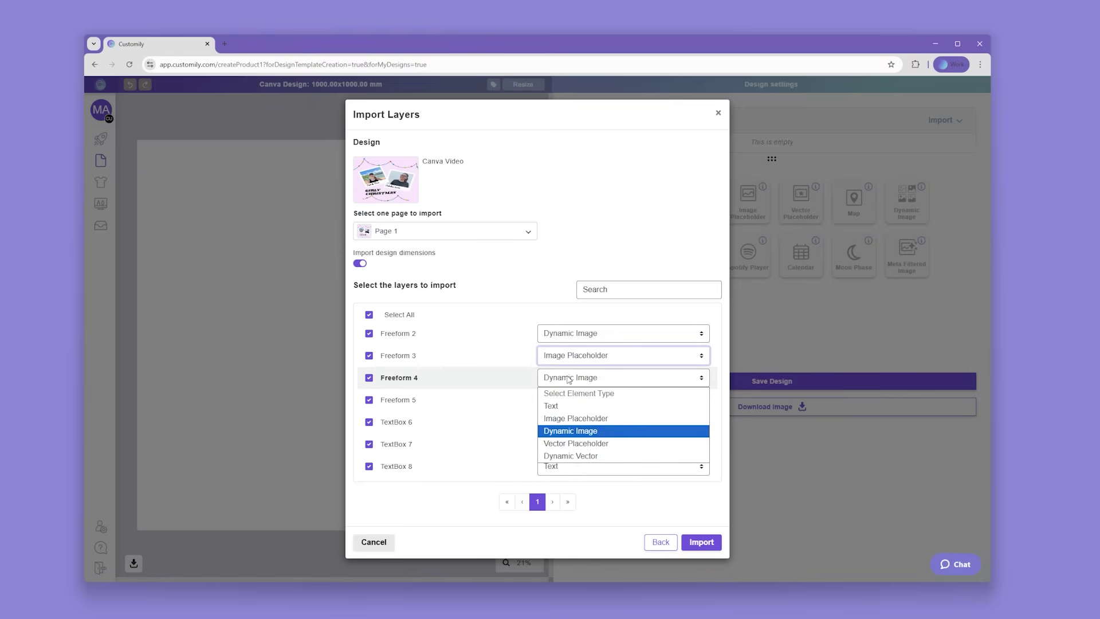
{"action": "left_click", "coordinate": [574, 419]}
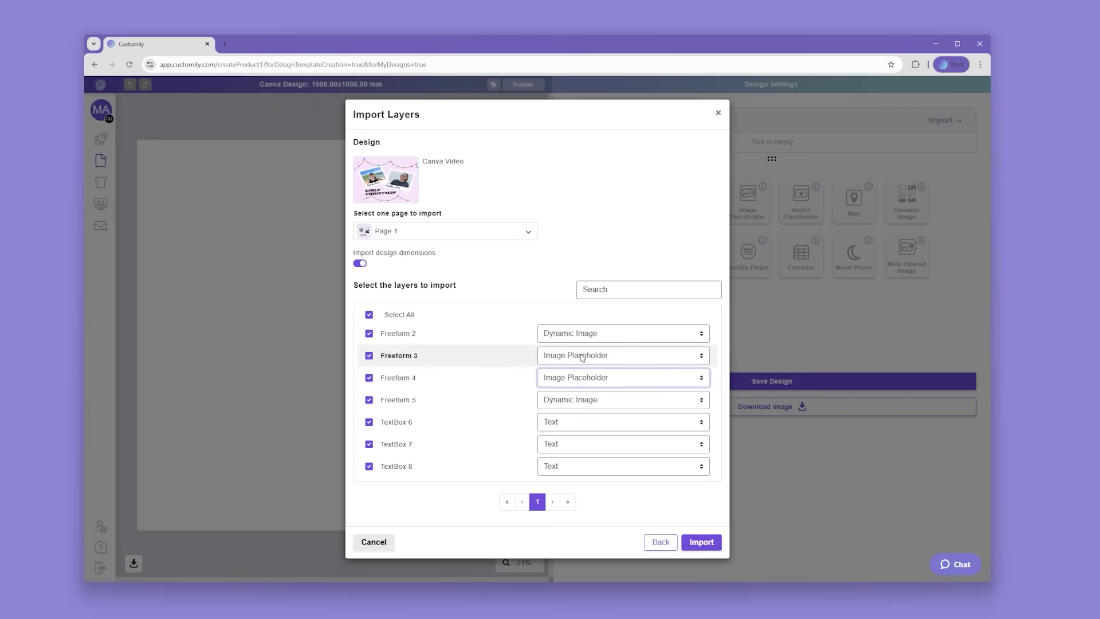
{"action": "left_click", "coordinate": [709, 547]}
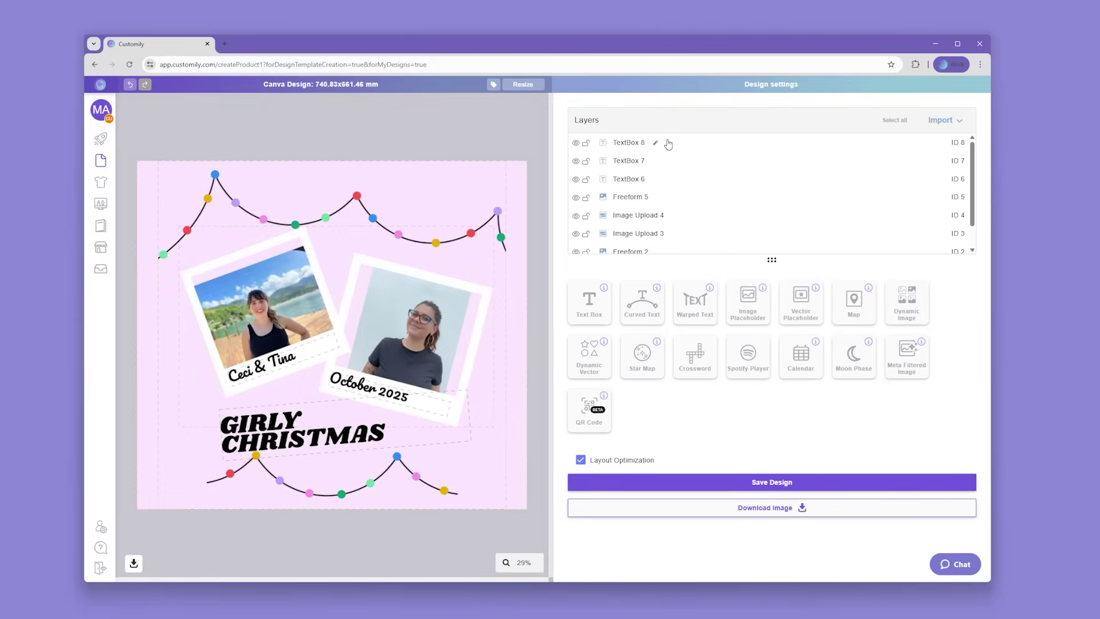
- Rename Image Upload 3 to 'Left Image' and Image Upload 4 to 'Right Image'
{"action": "left_click", "coordinate": [668, 144]}
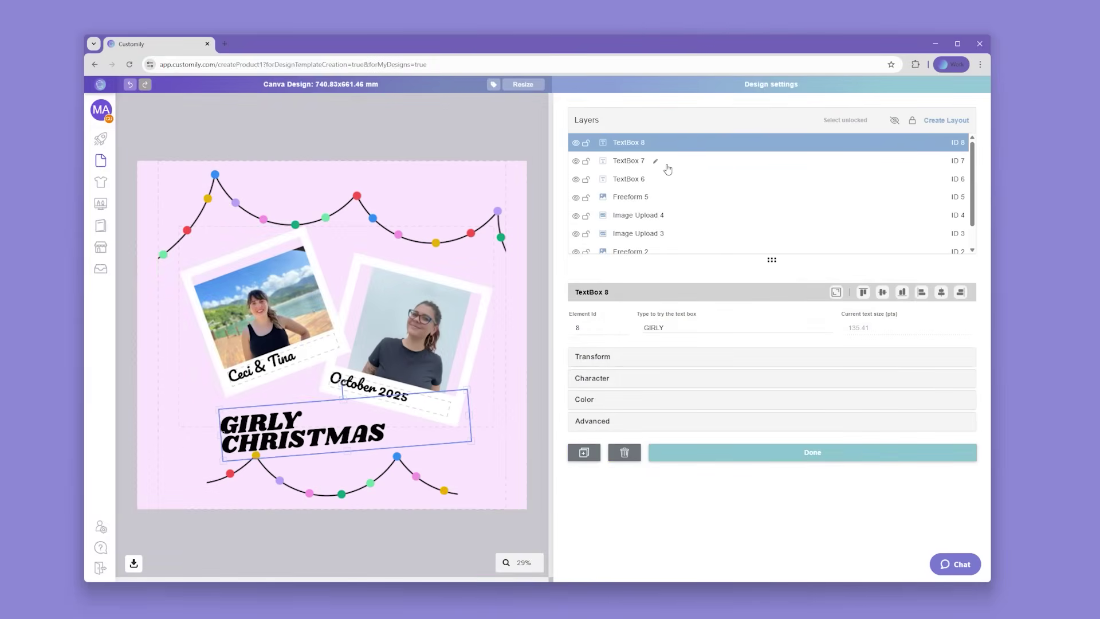
{"action": "left_click", "coordinate": [668, 166]}
{"action": "left_click", "coordinate": [671, 184]}
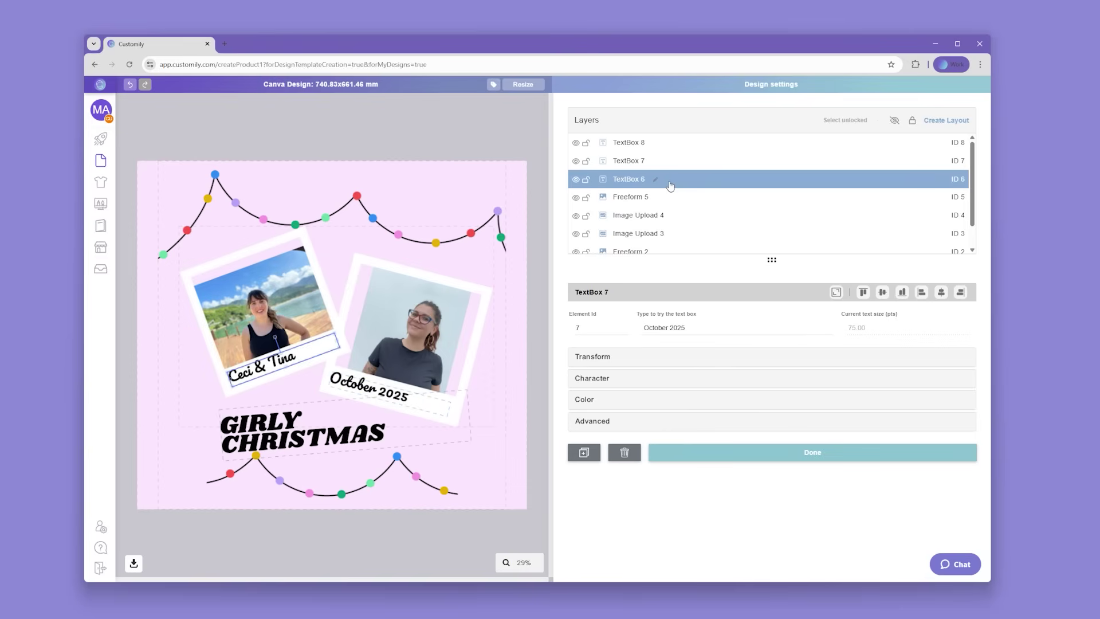
{"action": "left_click", "coordinate": [691, 218]}
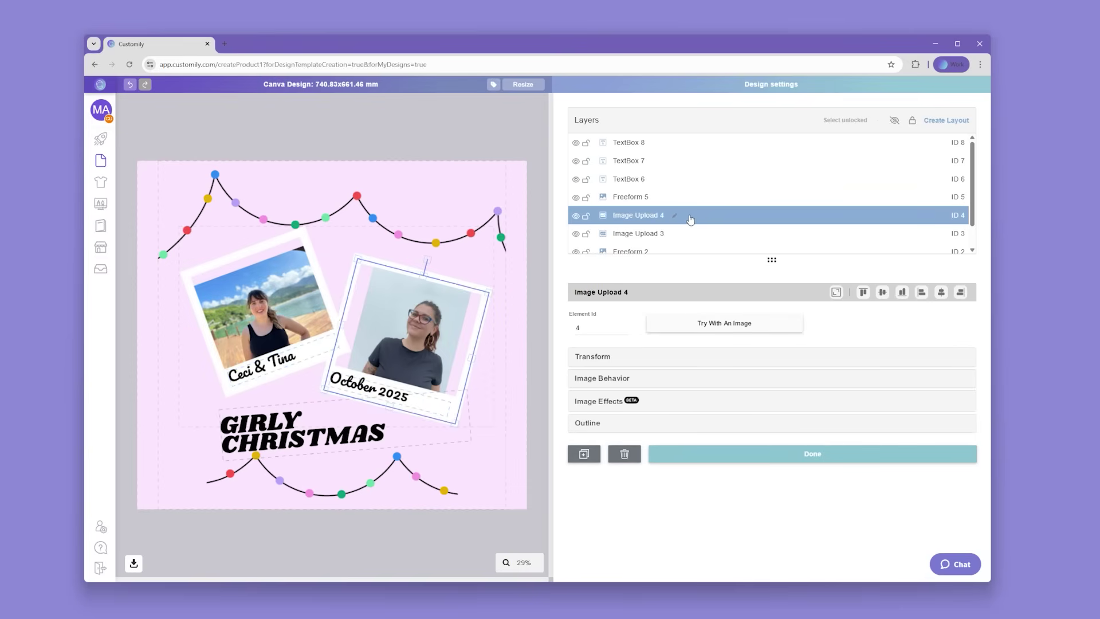
{"action": "left_click", "coordinate": [676, 233]}
{"action": "type", "text": "Left Image"}
{"action": "key", "text": "Return"}
{"action": "left_click", "coordinate": [676, 215]}
{"action": "type", "text": "Right Image"}
{"action": "key", "text": "Return"}
- Rename Freeform 5 to 'Polaroids' and Freeform 2 to 'Lights', locking the Lights layer
{"action": "left_click", "coordinate": [691, 199]}
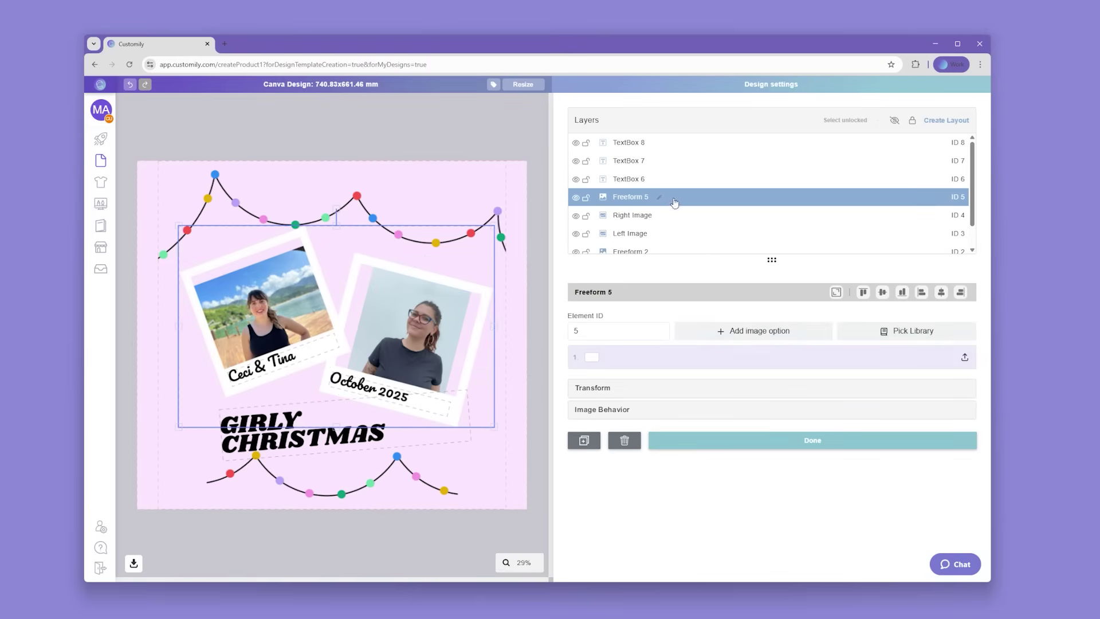
{"action": "left_click", "coordinate": [672, 201]}
{"action": "type", "text": "Polaroids"}
{"action": "key", "text": "Return"}
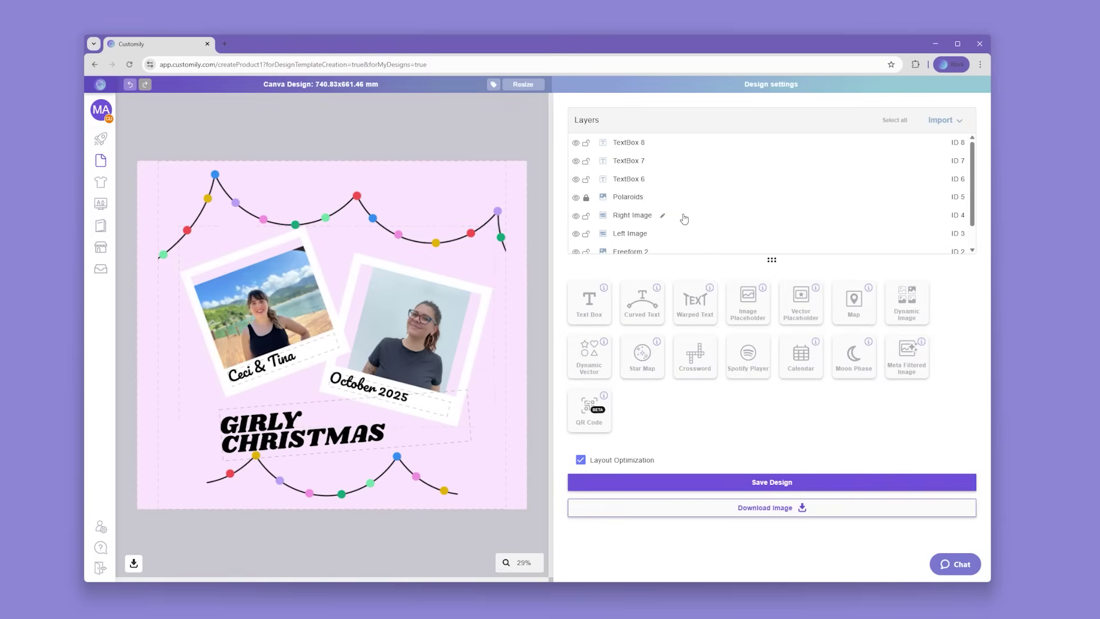
{"action": "scroll", "coordinate": [676, 218], "scroll_direction": "down", "scroll_amount": 1}
{"action": "left_click", "coordinate": [678, 232]}
{"action": "left_click", "coordinate": [670, 223]}
{"action": "type", "text": "Lights"}
{"action": "key", "text": "Return"}
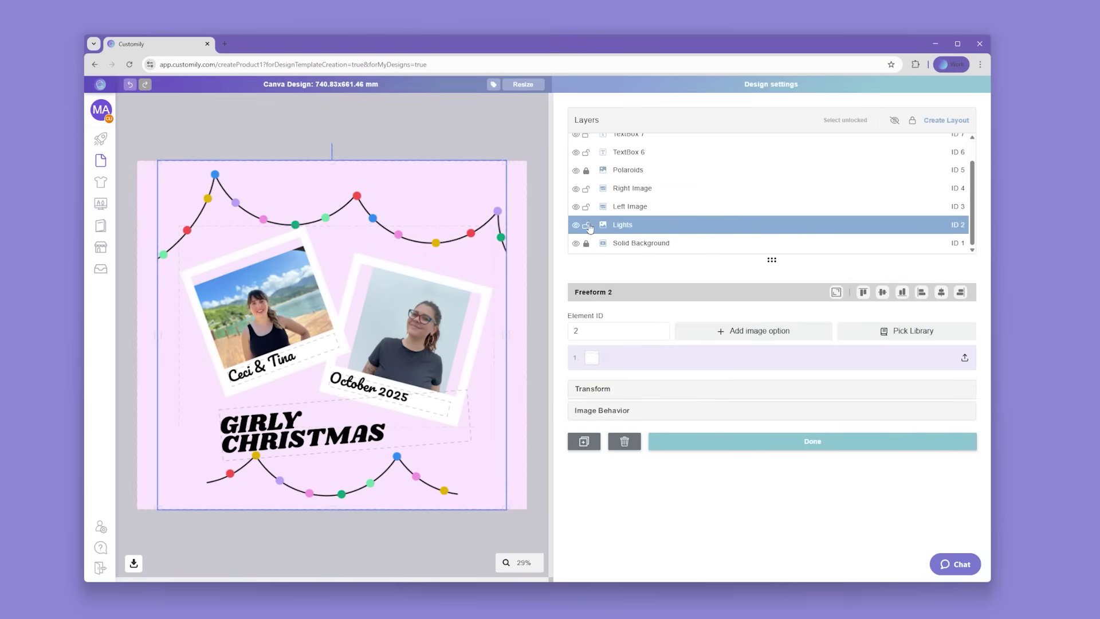
{"action": "left_click", "coordinate": [586, 225]}
{"action": "scroll", "coordinate": [681, 224], "scroll_direction": "up", "scroll_amount": 1}
- Make the right and left photos fill their frames
{"action": "left_click", "coordinate": [686, 217]}
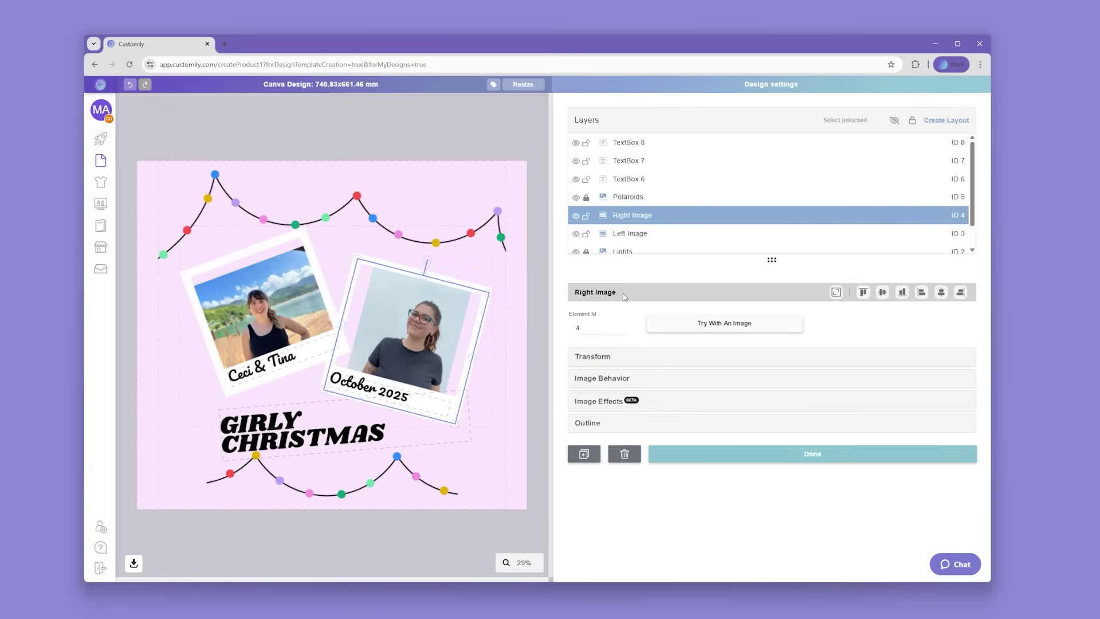
{"action": "left_click", "coordinate": [624, 377]}
{"action": "left_click", "coordinate": [580, 444]}
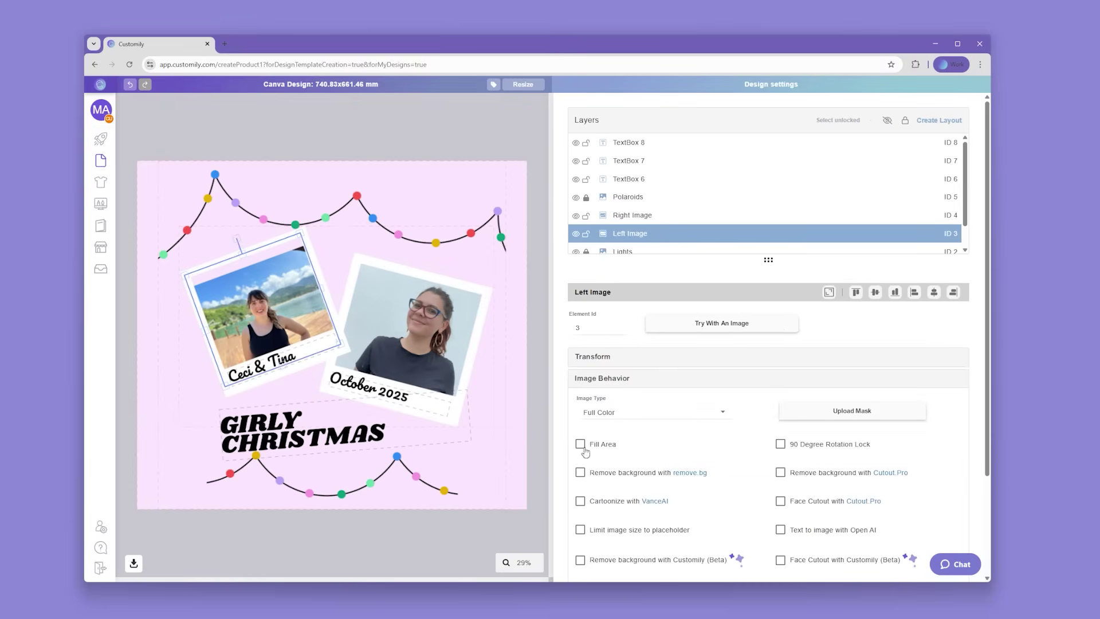
{"action": "left_click", "coordinate": [581, 444]}
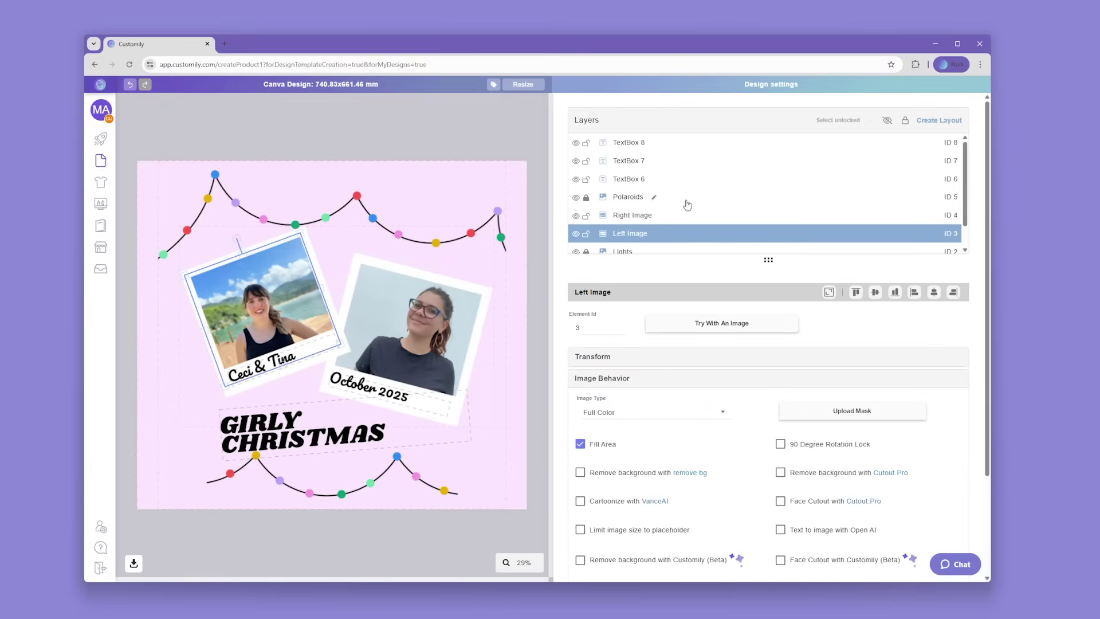
- Rename TextBox 6 to 'Left Text' and TextBox 7 to 'Right Text'
{"action": "left_click", "coordinate": [687, 179]}
{"action": "double_click", "coordinate": [658, 181]}
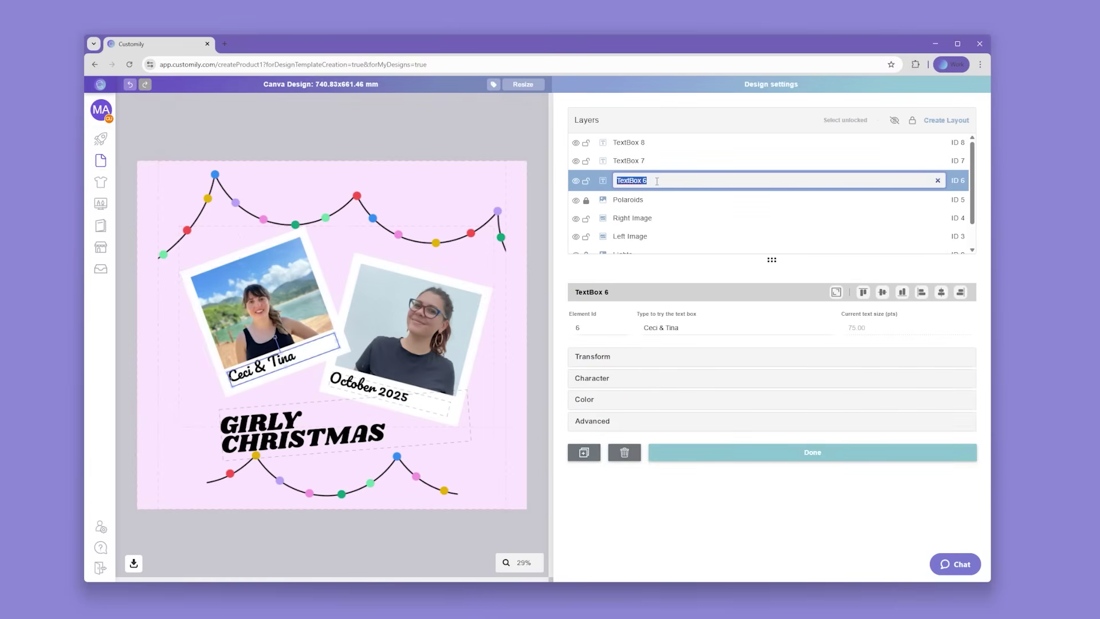
{"action": "type", "text": "Left Text"}
{"action": "key", "text": "Return"}
{"action": "double_click", "coordinate": [658, 163]}
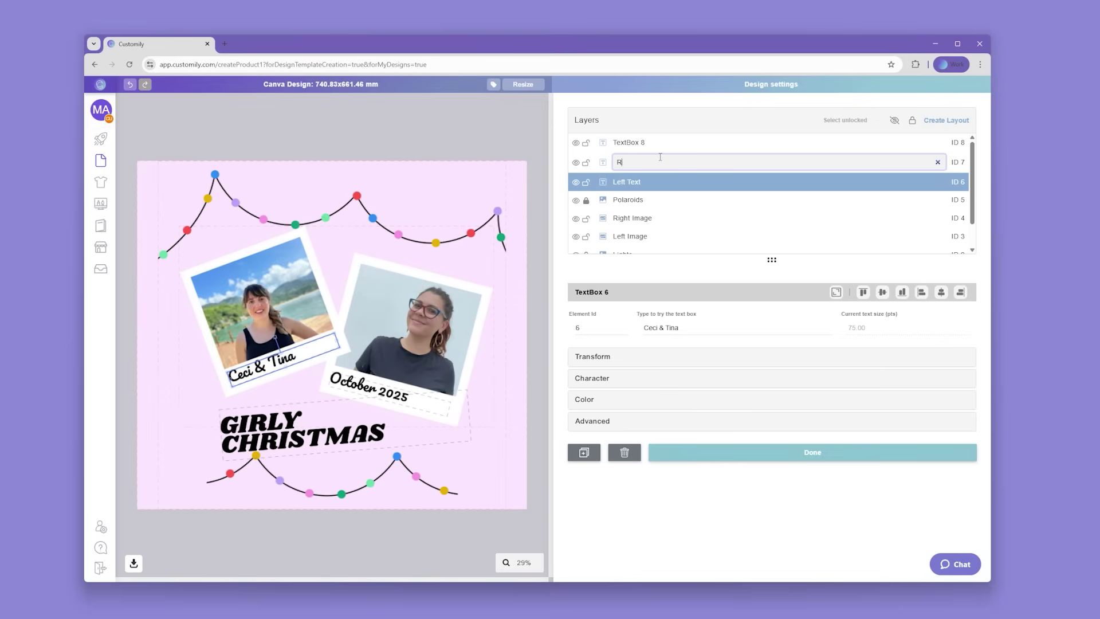
{"action": "type", "text": "Right Text"}
{"action": "key", "text": "Return"}
- Rename TextBox 8 to 'Add Your Quote' and Solid Background to 'Background Color'
{"action": "left_click", "coordinate": [657, 142]}
{"action": "double_click", "coordinate": [657, 142]}
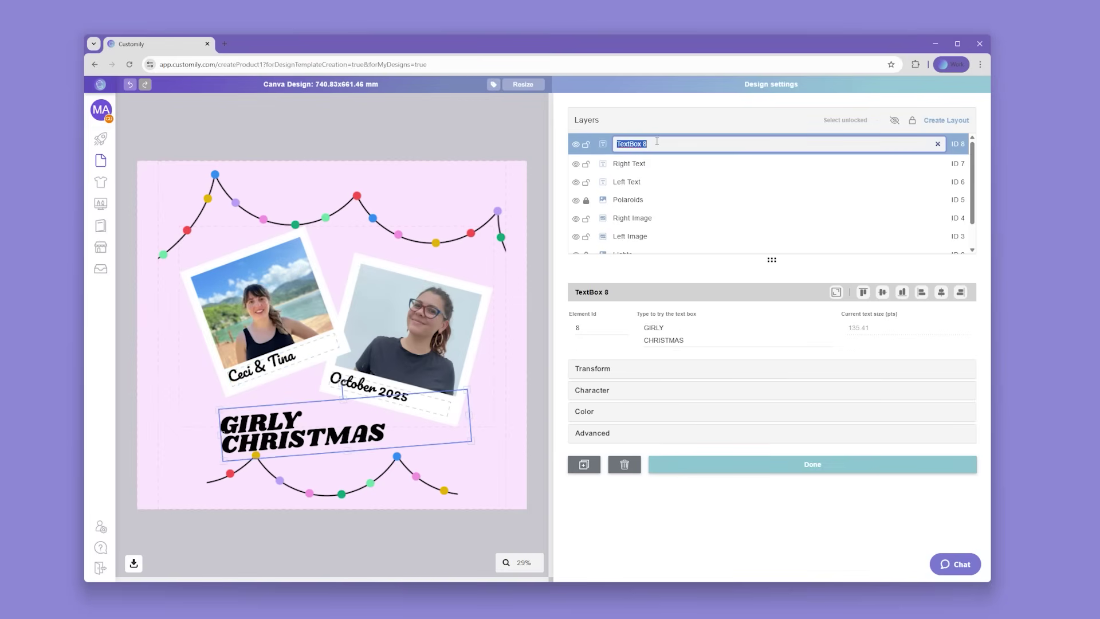
{"action": "type", "text": "Add Your Qu"}
{"action": "key", "text": "Return"}
{"action": "scroll", "coordinate": [671, 200], "scroll_direction": "down", "scroll_amount": 1}
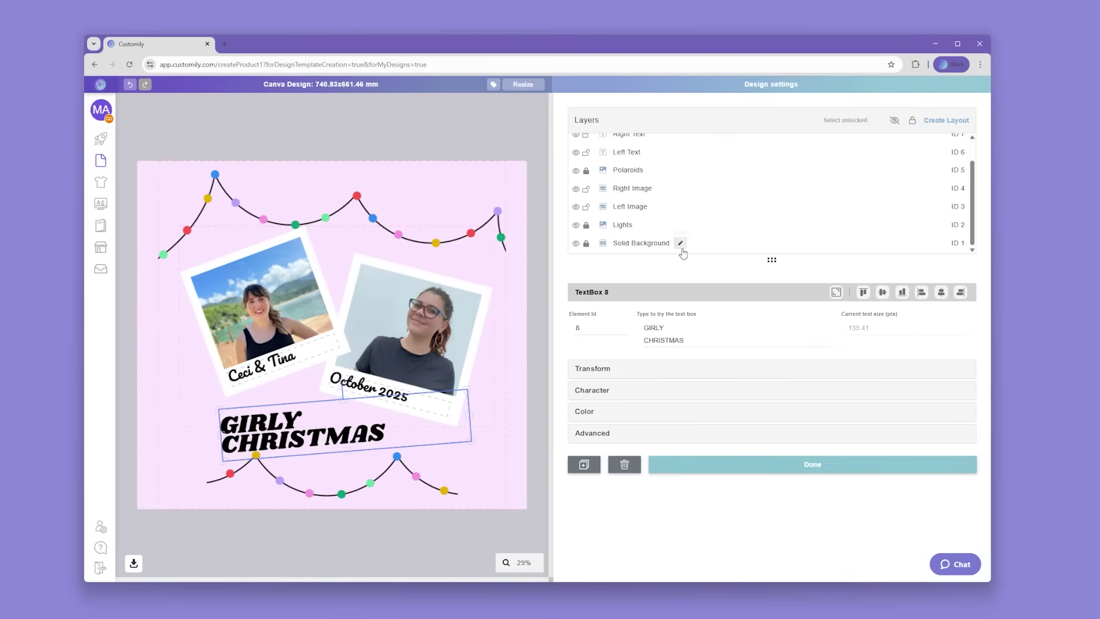
{"action": "double_click", "coordinate": [681, 244]}
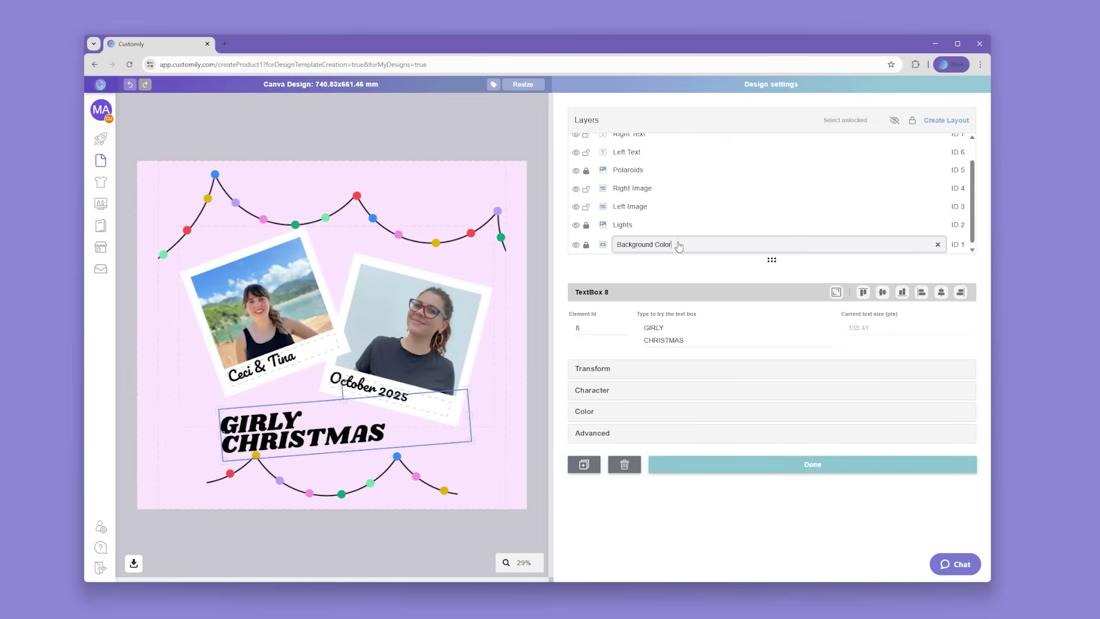
{"action": "type", "text": "Background Color"}
{"action": "key", "text": "Return"}
- Add sage green (#8BA790FF) and light blue (#B1C3DEFF) fill options to Background Color
{"action": "left_click", "coordinate": [704, 246]}
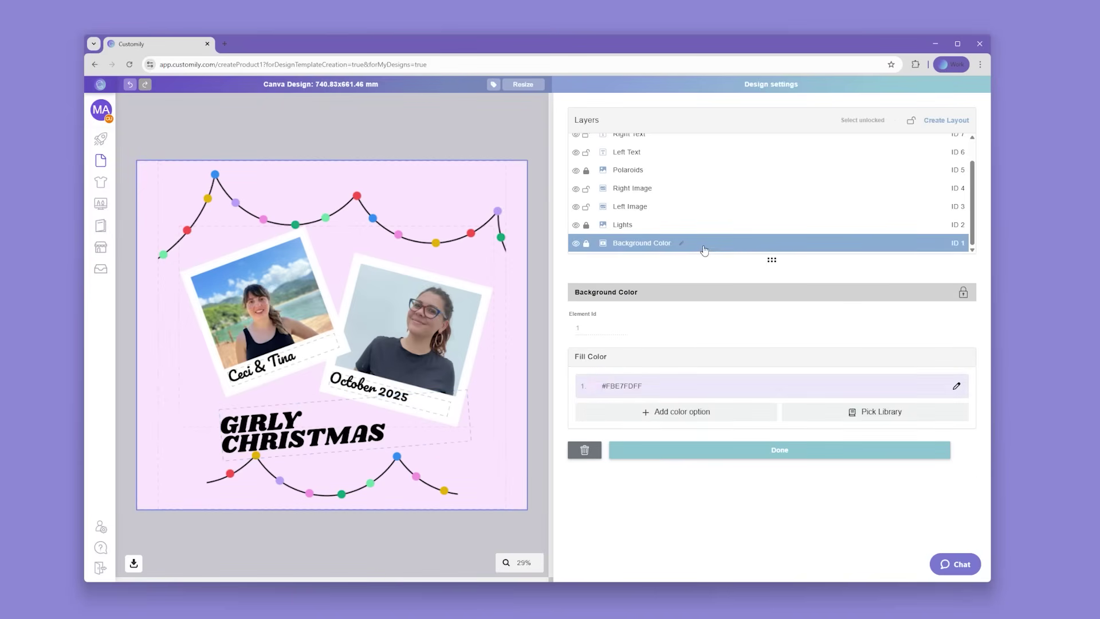
{"action": "left_click", "coordinate": [652, 418]}
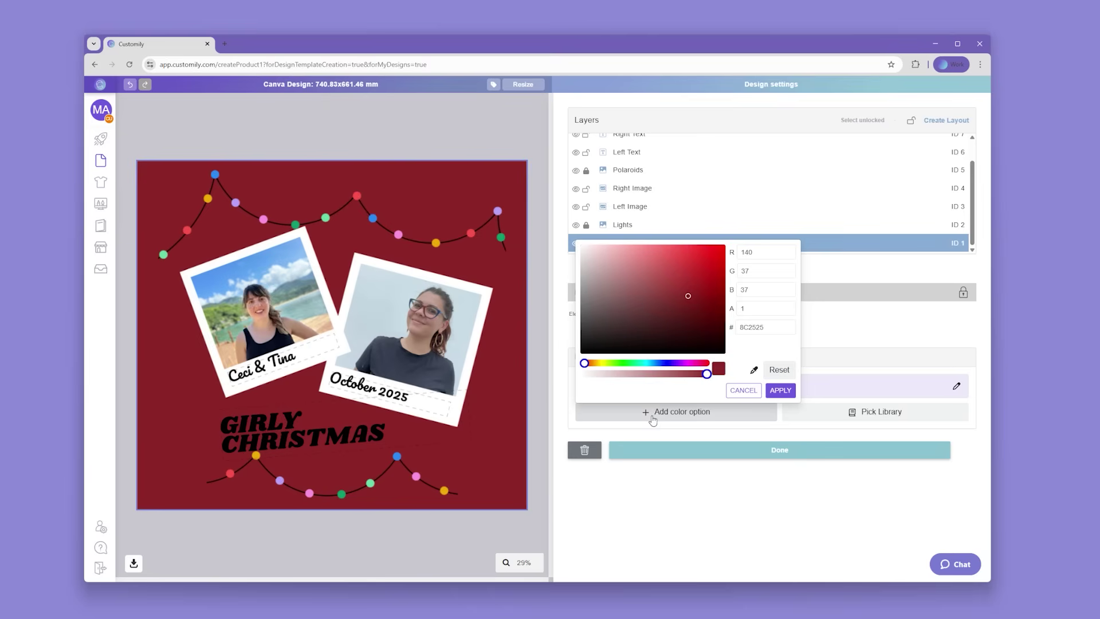
{"action": "left_click", "coordinate": [628, 364]}
{"action": "left_click", "coordinate": [601, 281]}
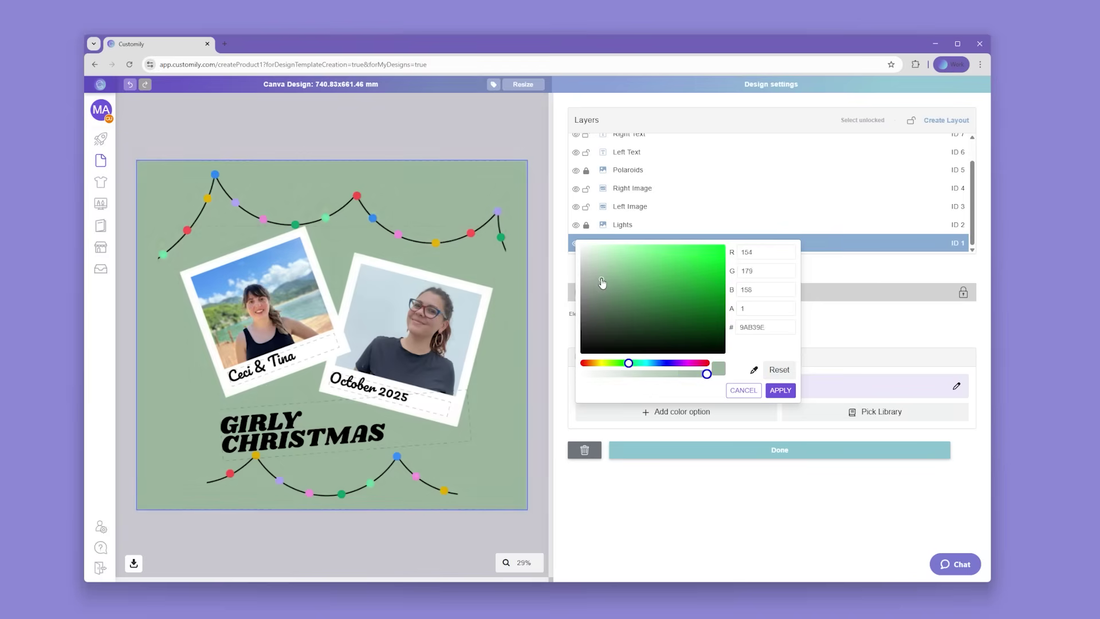
{"action": "left_click", "coordinate": [780, 390]}
{"action": "left_click", "coordinate": [658, 437]}
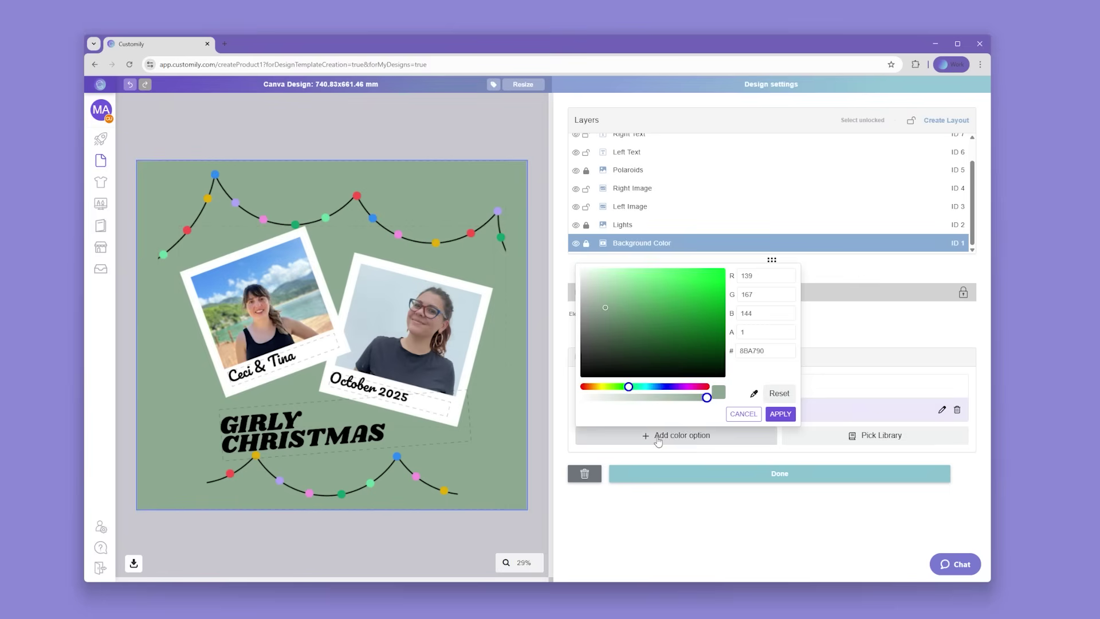
{"action": "left_click", "coordinate": [658, 388]}
{"action": "left_click", "coordinate": [612, 282]}
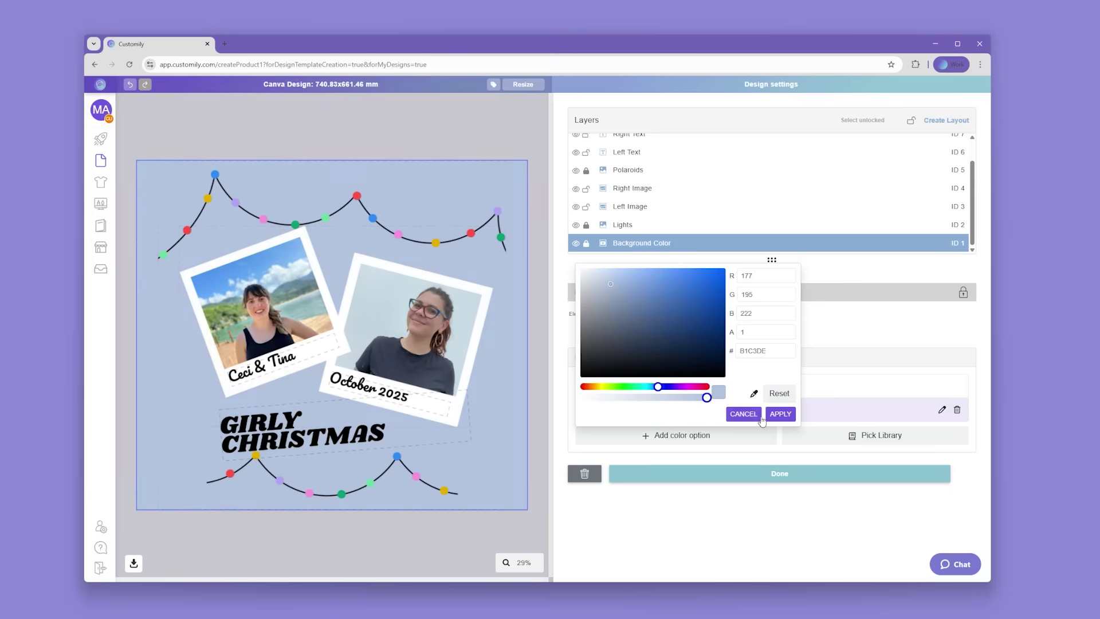
{"action": "left_click", "coordinate": [780, 414]}
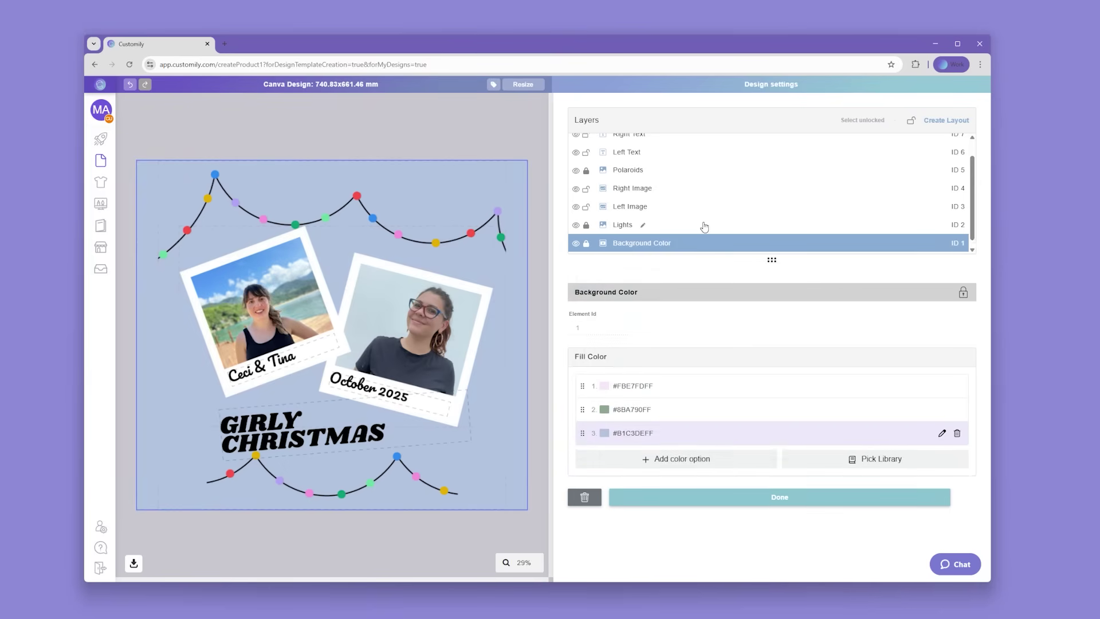
- Switch the quote fill to alternating colours, sampling red and yellow from the bulbs
{"action": "scroll", "coordinate": [705, 226], "scroll_direction": "up", "scroll_amount": 1}
{"action": "left_click", "coordinate": [708, 145]}
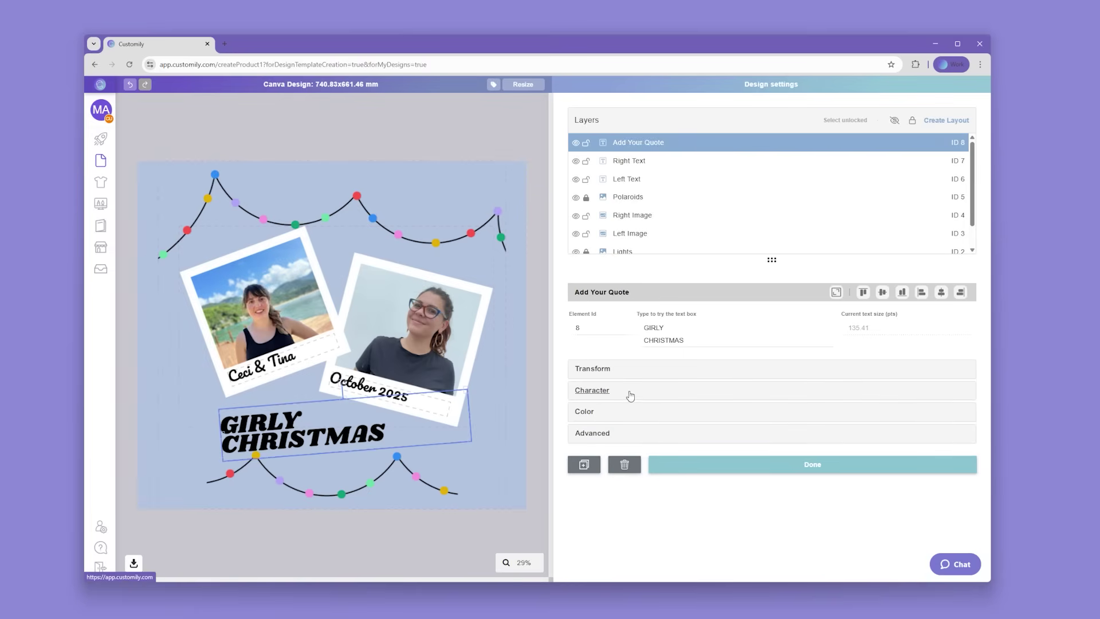
{"action": "left_click", "coordinate": [628, 412]}
{"action": "scroll", "coordinate": [917, 401], "scroll_direction": "down", "scroll_amount": 3}
{"action": "left_click", "coordinate": [950, 314]}
{"action": "left_click", "coordinate": [750, 155]}
{"action": "left_click", "coordinate": [604, 268]}
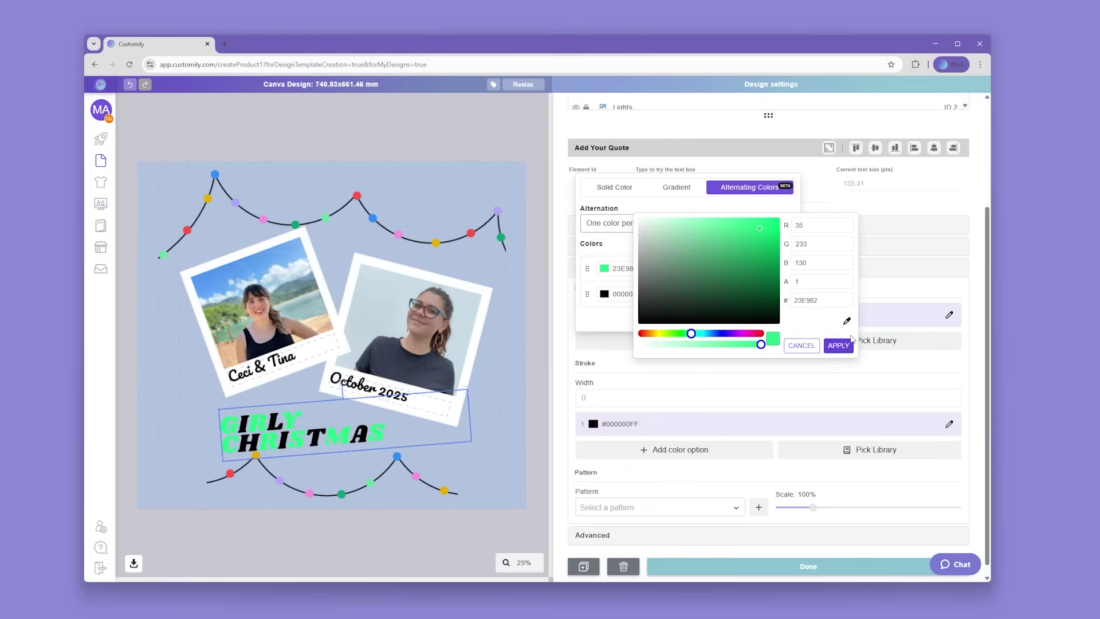
{"action": "left_click", "coordinate": [847, 321]}
{"action": "left_click", "coordinate": [184, 231]}
{"action": "left_click", "coordinate": [838, 345]}
{"action": "left_click", "coordinate": [605, 294]}
{"action": "left_click", "coordinate": [847, 321]}
{"action": "left_click", "coordinate": [207, 199]}
{"action": "left_click", "coordinate": [839, 345]}
- Add blue and purple bulb colours as third and fourth alternating colours, then apply them
{"action": "left_click", "coordinate": [790, 244]}
{"action": "left_click", "coordinate": [790, 199]}
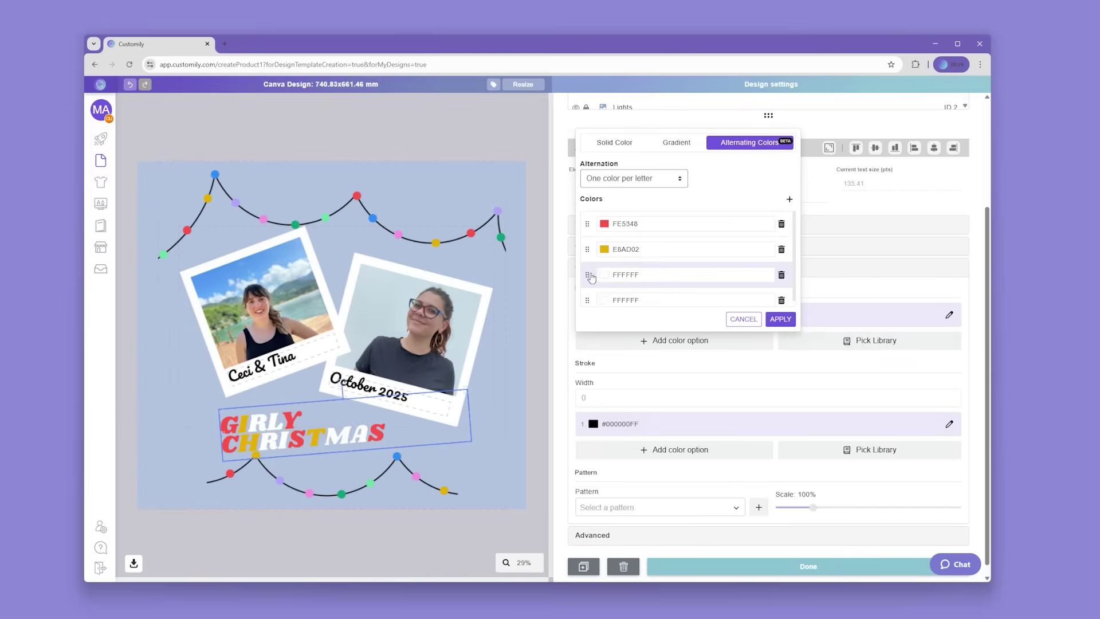
{"action": "left_click", "coordinate": [605, 274]}
{"action": "left_click", "coordinate": [779, 287]}
{"action": "left_click", "coordinate": [214, 173]}
{"action": "left_click", "coordinate": [731, 304]}
{"action": "left_click", "coordinate": [604, 299]}
{"action": "left_click", "coordinate": [841, 295]}
{"action": "left_click", "coordinate": [236, 202]}
{"action": "left_click", "coordinate": [838, 314]}
{"action": "left_click", "coordinate": [781, 318]}
{"action": "left_click", "coordinate": [745, 566]}
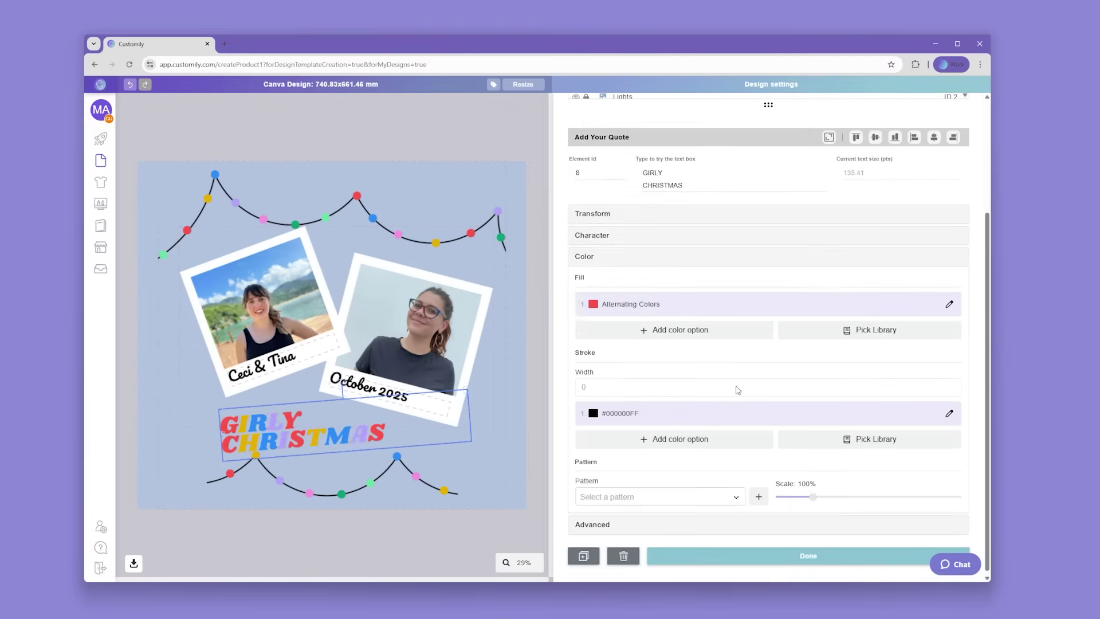
- Save the design and search the product catalogue for 'ceramic ornament'
{"action": "left_click", "coordinate": [749, 481]}
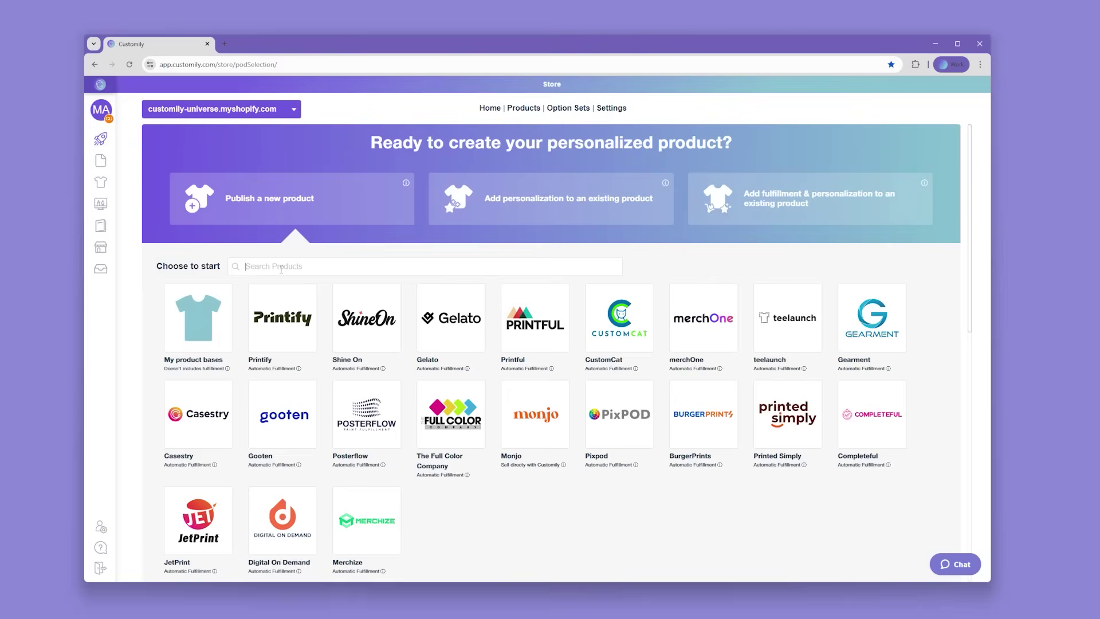
{"action": "left_click", "coordinate": [281, 267]}
{"action": "type", "text": "ceramic ornament"}
{"action": "key", "text": "Return"}
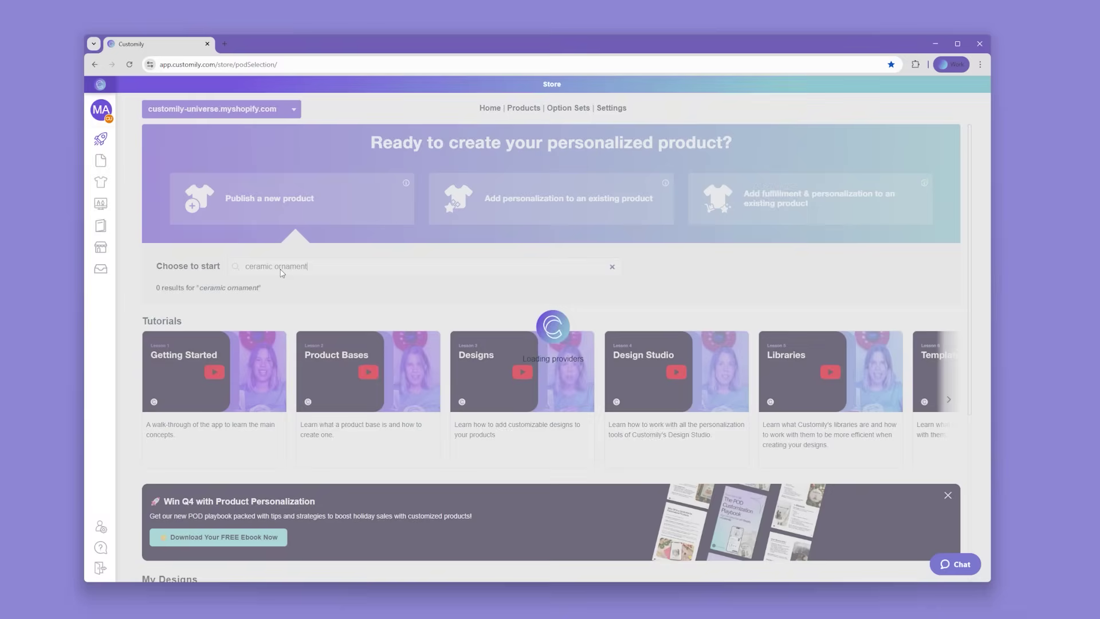
- Place the Canva Design on the ceramic ornament's front, enlarged to 40.19 × 35.85 mm
{"action": "left_click", "coordinate": [345, 390]}
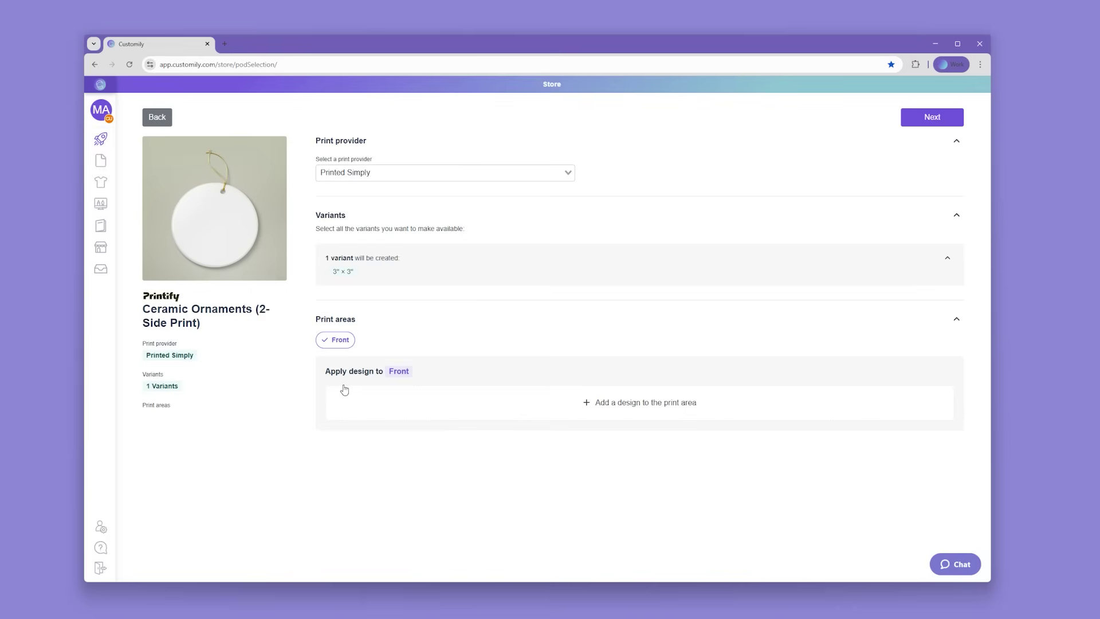
{"action": "left_click", "coordinate": [551, 402]}
{"action": "left_click", "coordinate": [506, 337]}
{"action": "left_click", "coordinate": [386, 280]}
{"action": "left_click", "coordinate": [789, 475]}
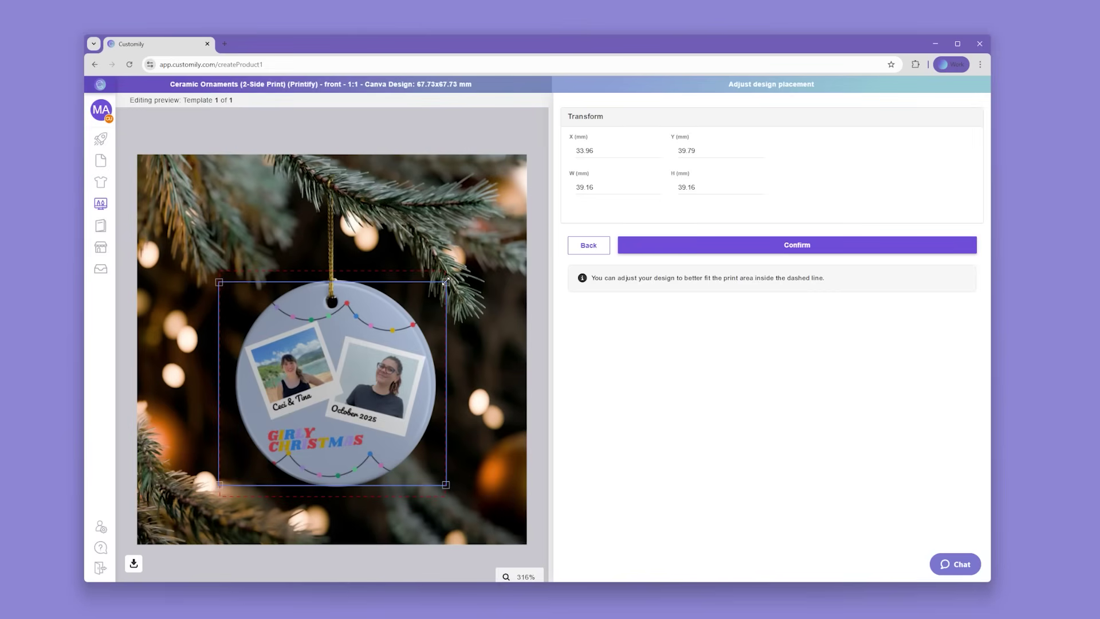
{"action": "left_click_drag", "start_coordinate": [445, 282], "coordinate": [449, 279]}
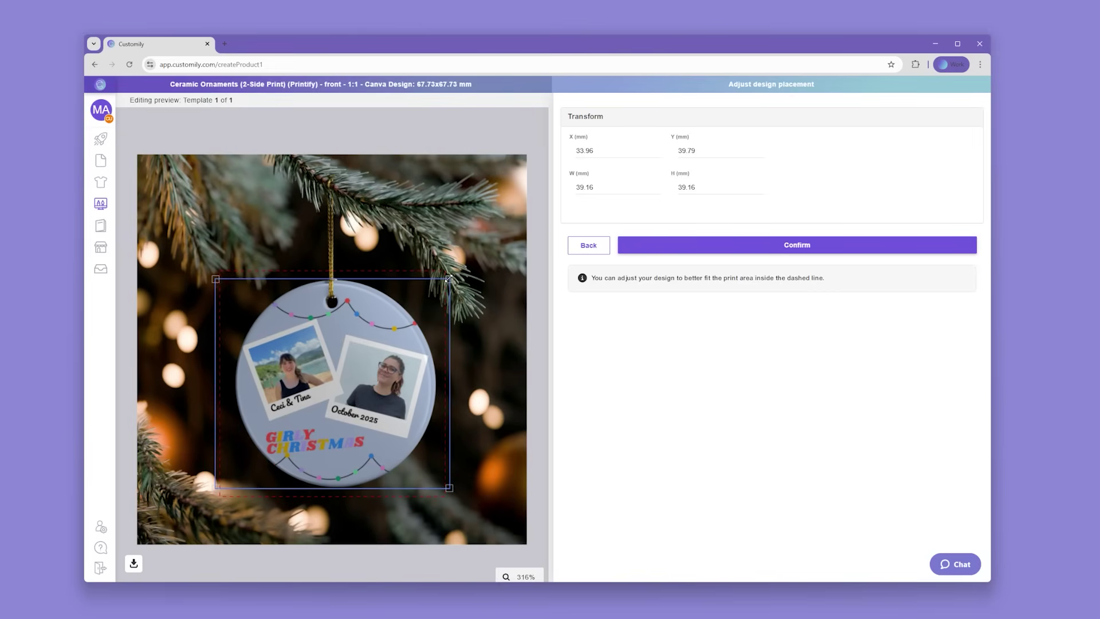
- Confirm the ornament design placement and begin typing the 'Merry Friendmas' quote in Add Your Quote
{"action": "left_click", "coordinate": [732, 246]}
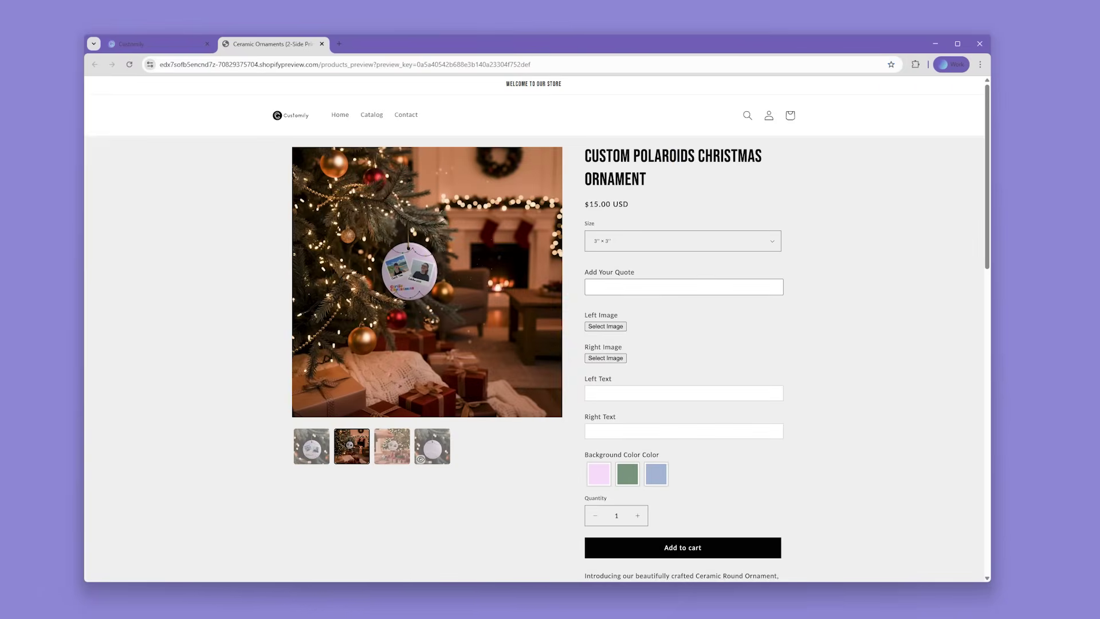
{"action": "left_click", "coordinate": [683, 286]}
{"action": "type", "text": "Merry"}
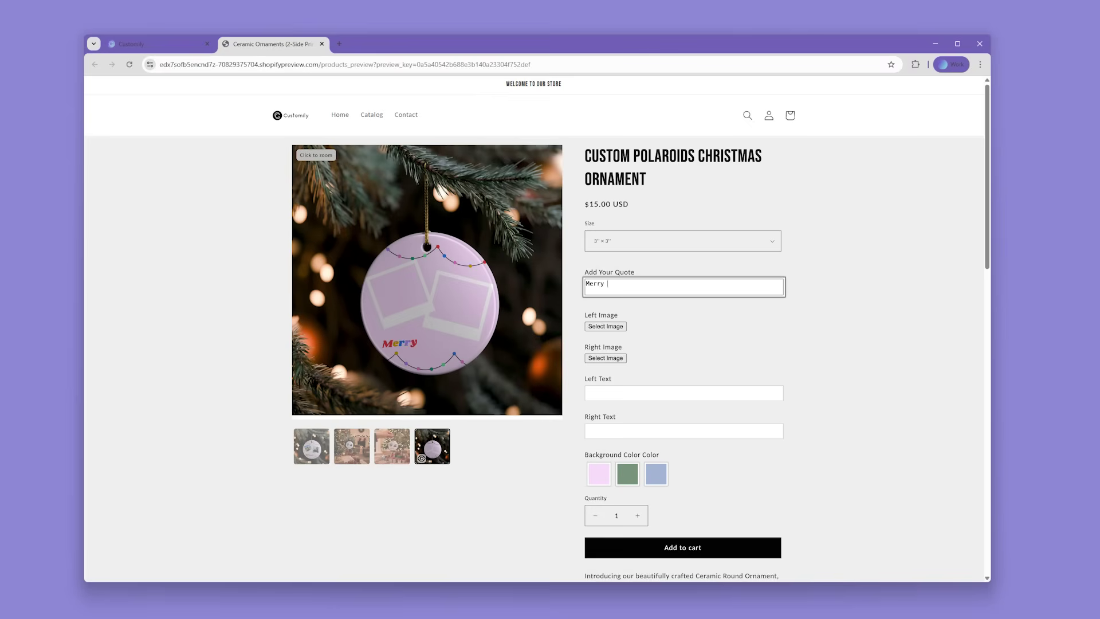